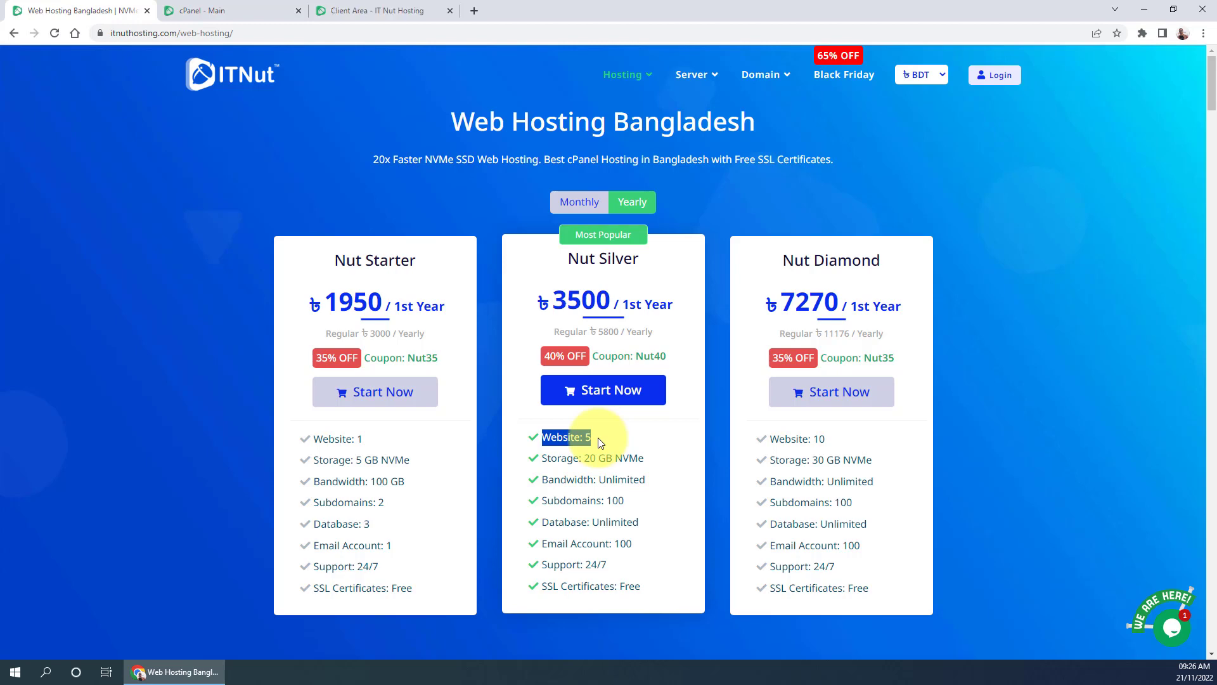
Switch to cPanel, check the Theme setting under General Information, and search the tools for addon
left_click(203, 6)
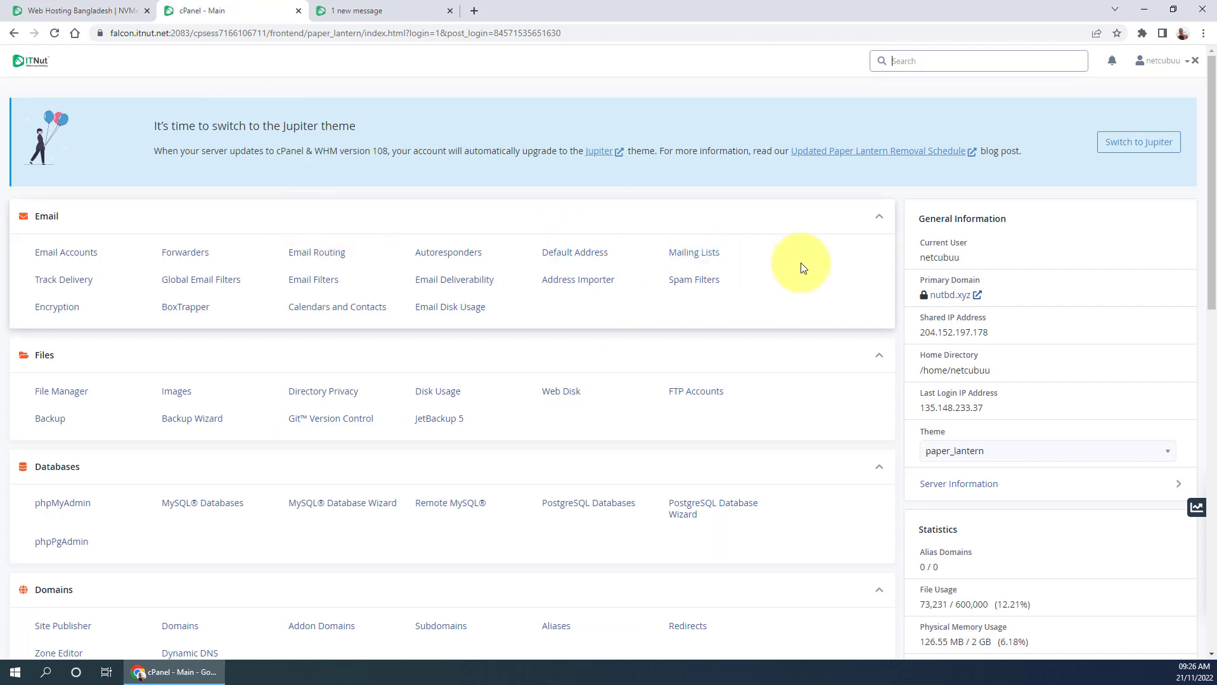
scroll(1024, 380, "down", 2)
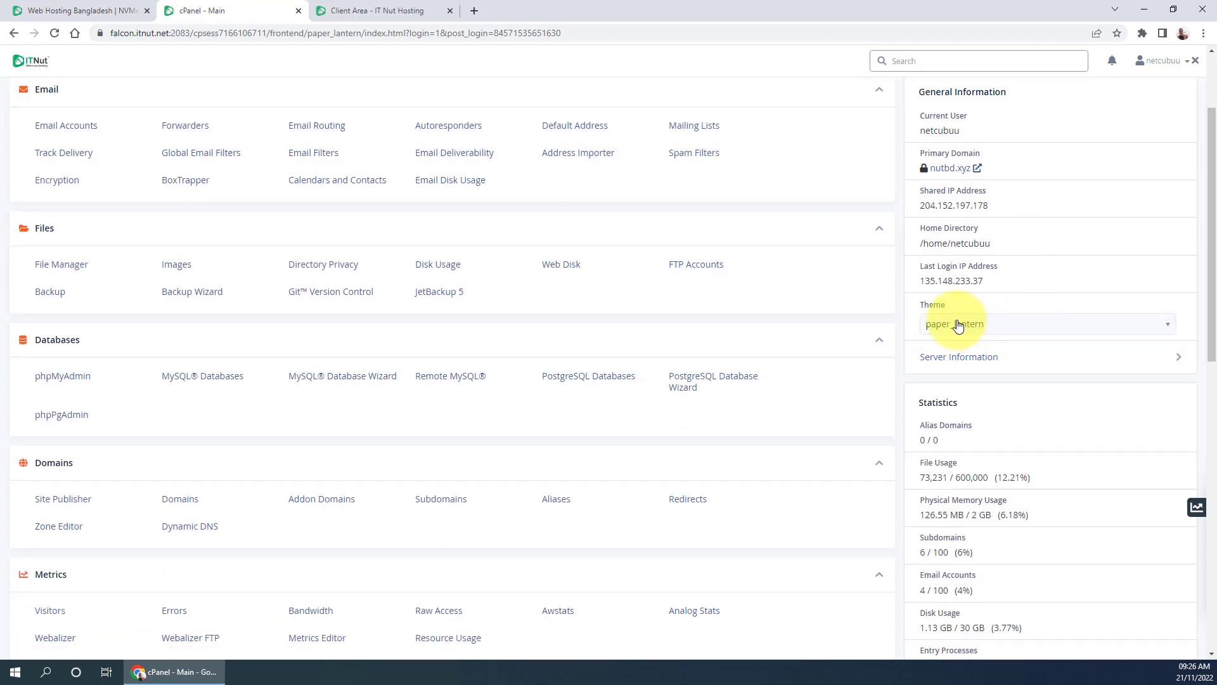
left_click_drag(980, 310, 904, 306)
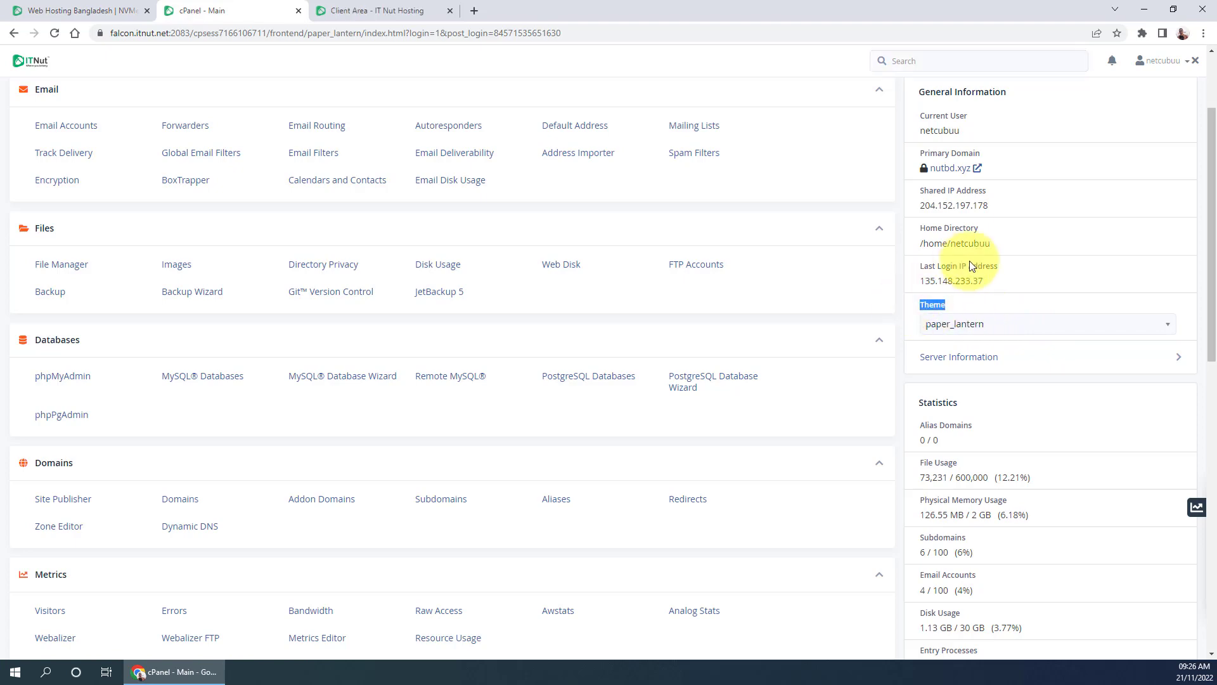
scroll(969, 261, "up", 2)
left_click(920, 58)
type("addon")
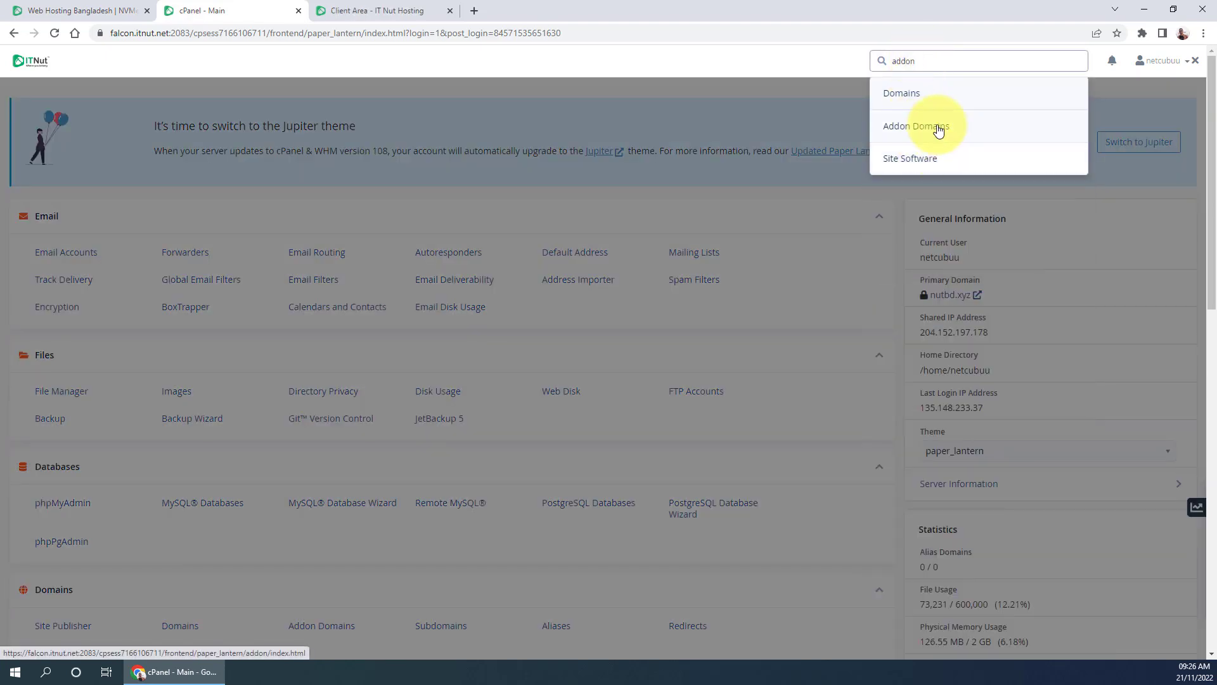
left_click(212, 392)
Change the cPanel theme to jupiter
scroll(97, 486, "down", 4)
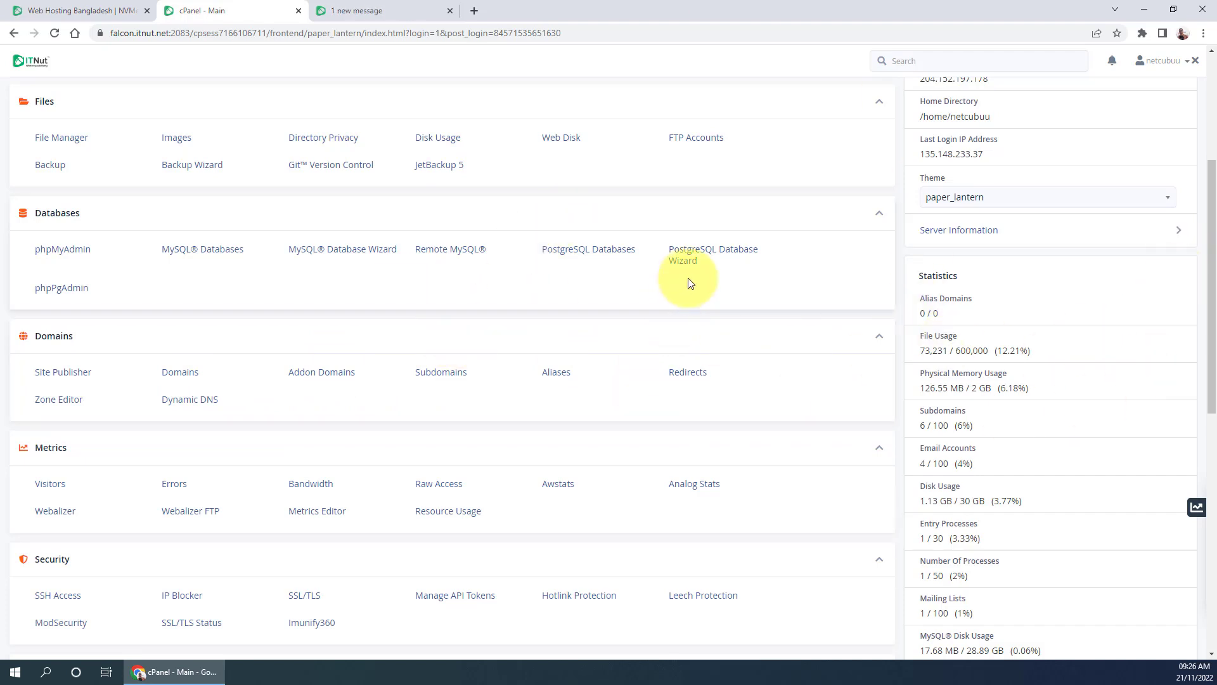
left_click(1145, 204)
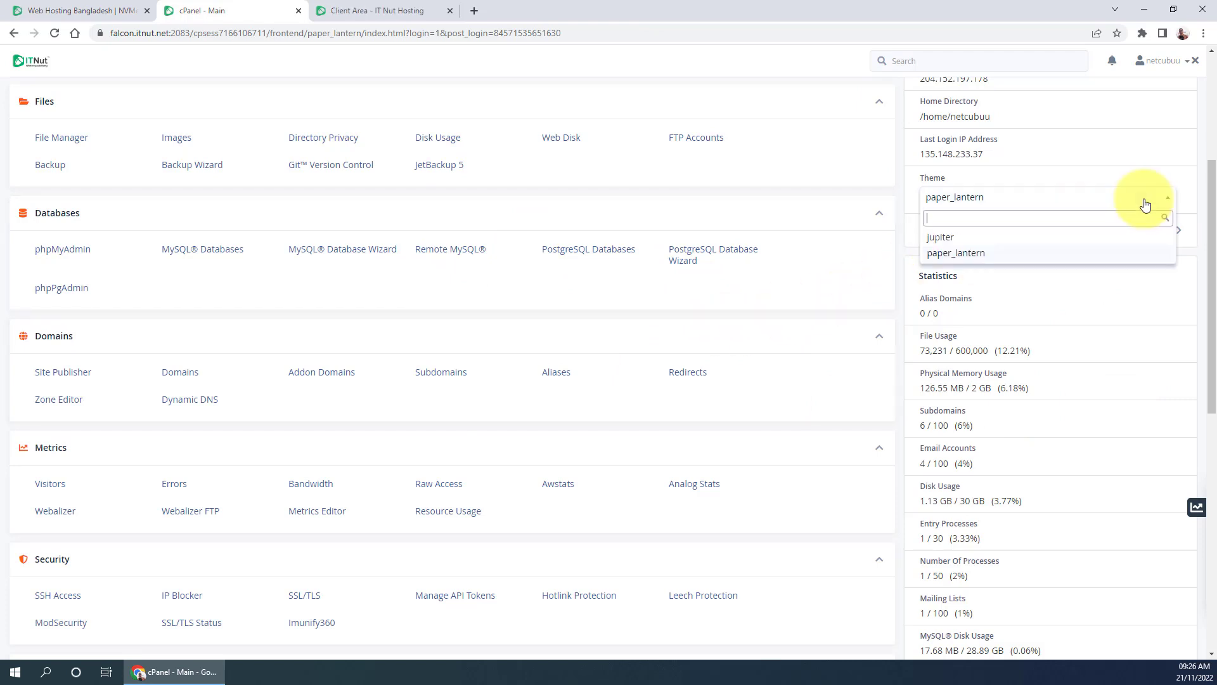
left_click(957, 241)
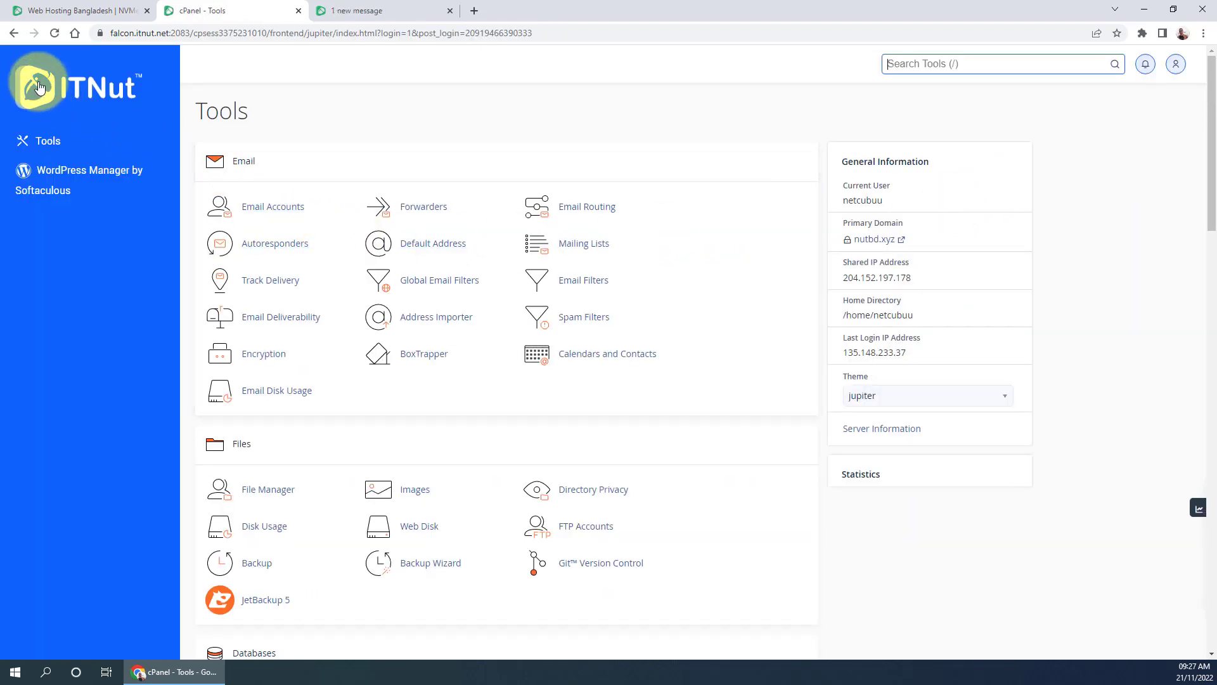
Open the Domains tool in the Domains section of cPanel
scroll(660, 497, "down", 2)
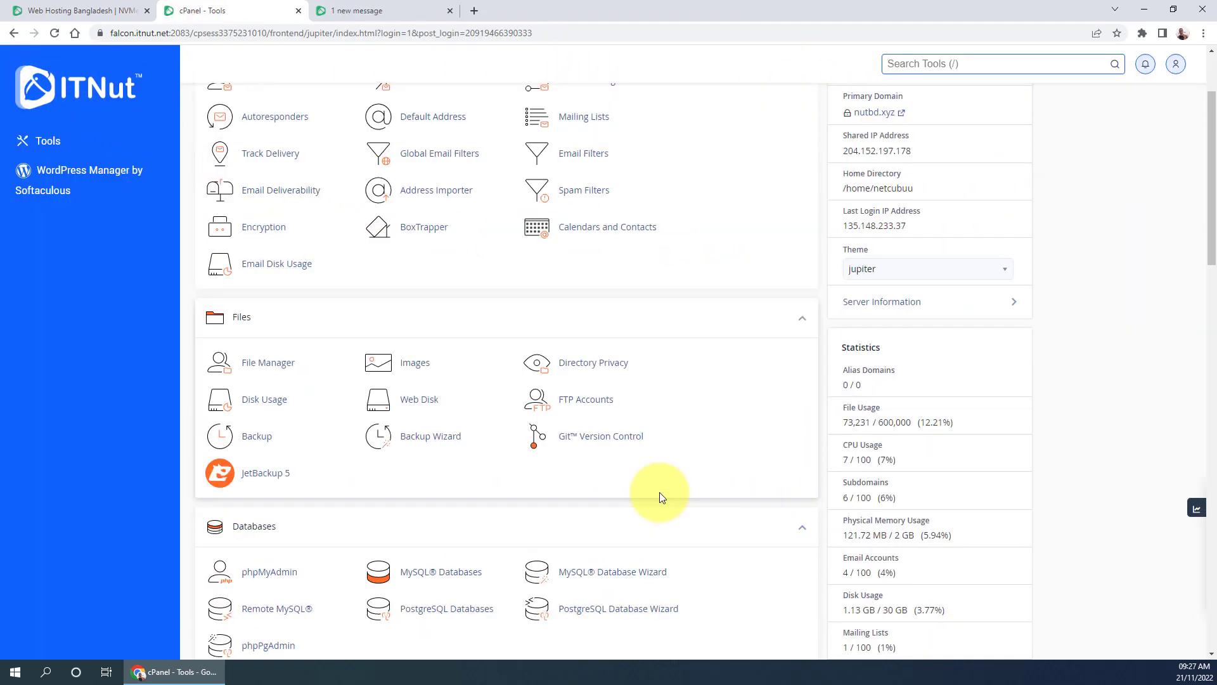
scroll(437, 466, "down", 4)
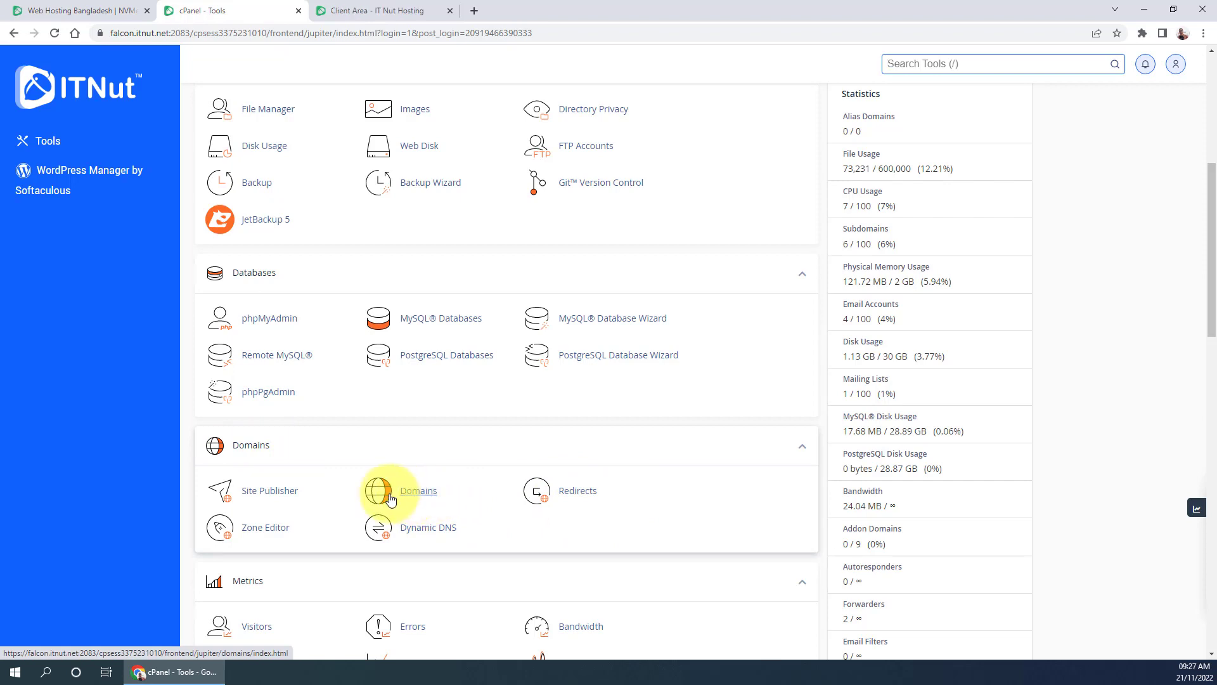
left_click(424, 493)
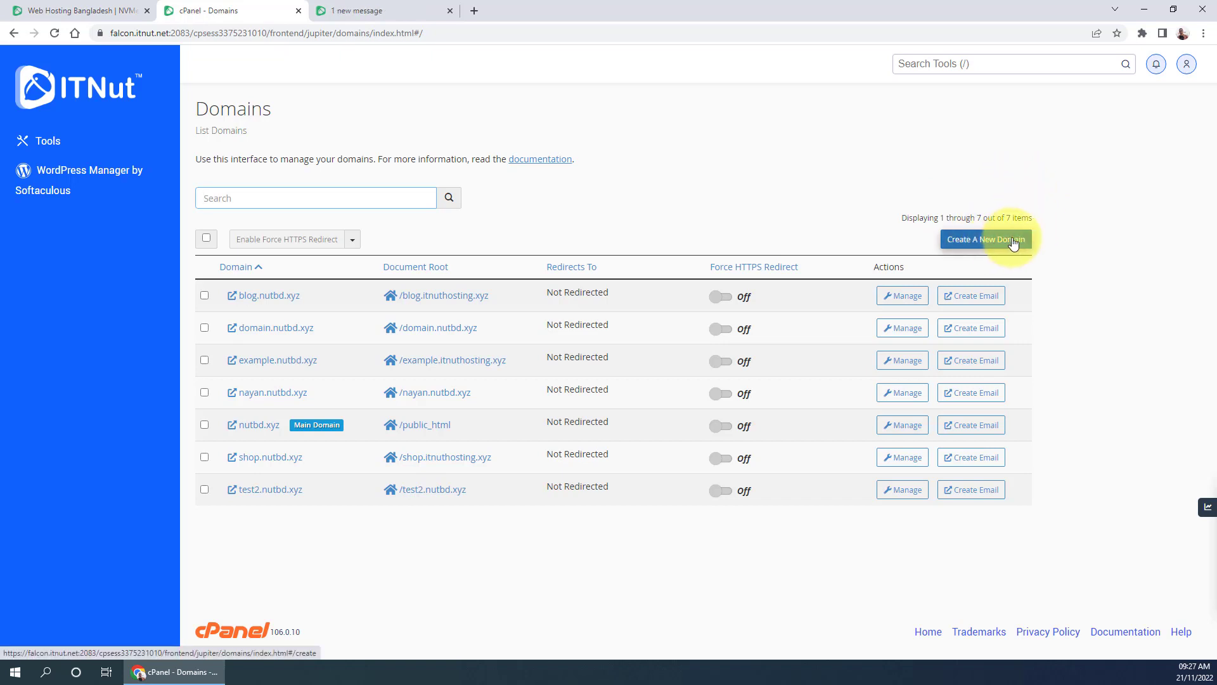
Create the new domain nayandas.xyz with the document root and subdomain both set to nayandas.xyz
left_click(994, 243)
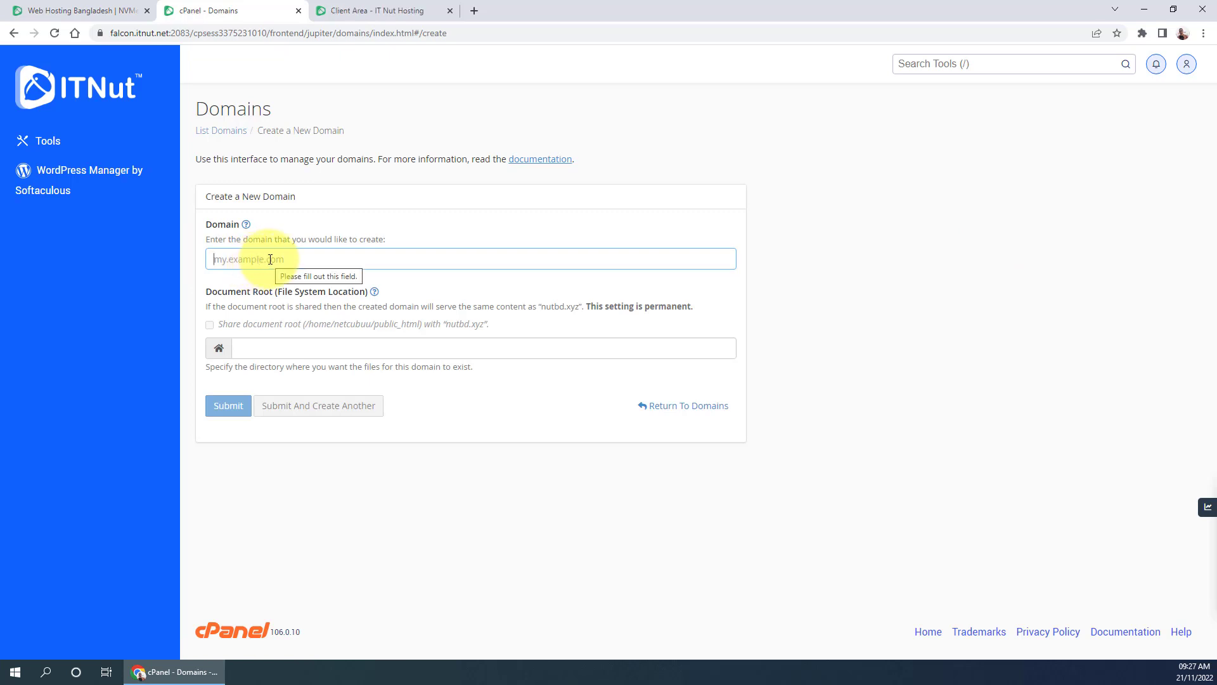
type("nayandas.xyz")
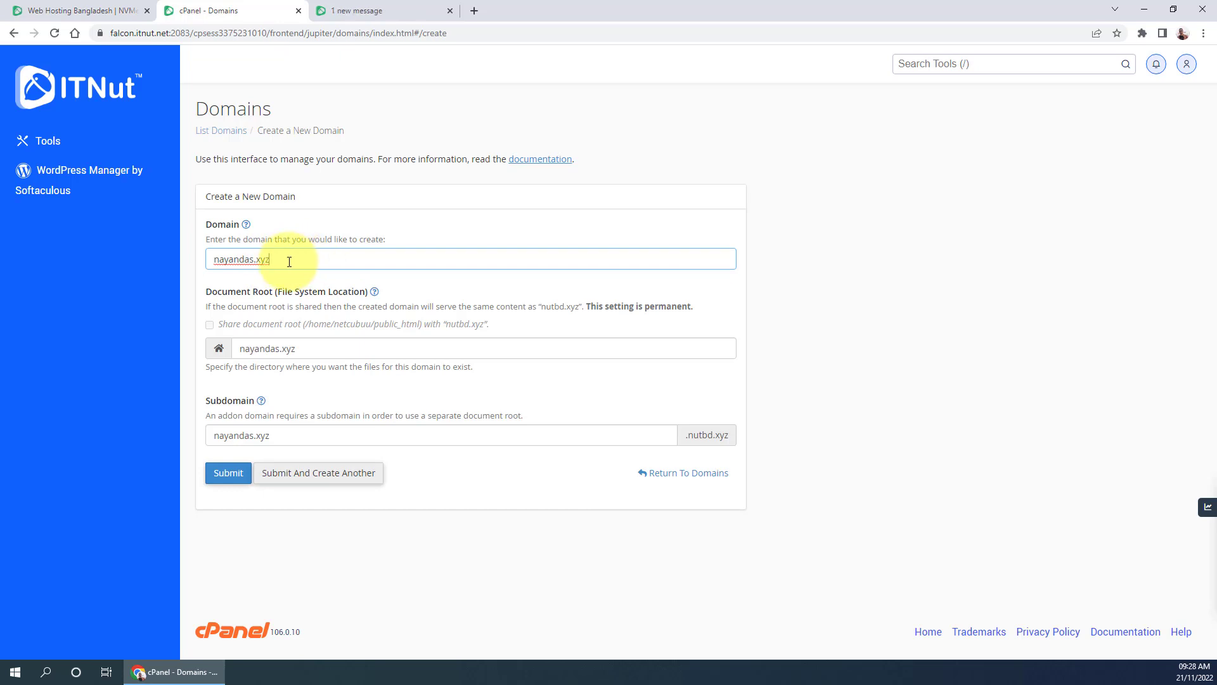
left_click_drag(290, 262, 215, 258)
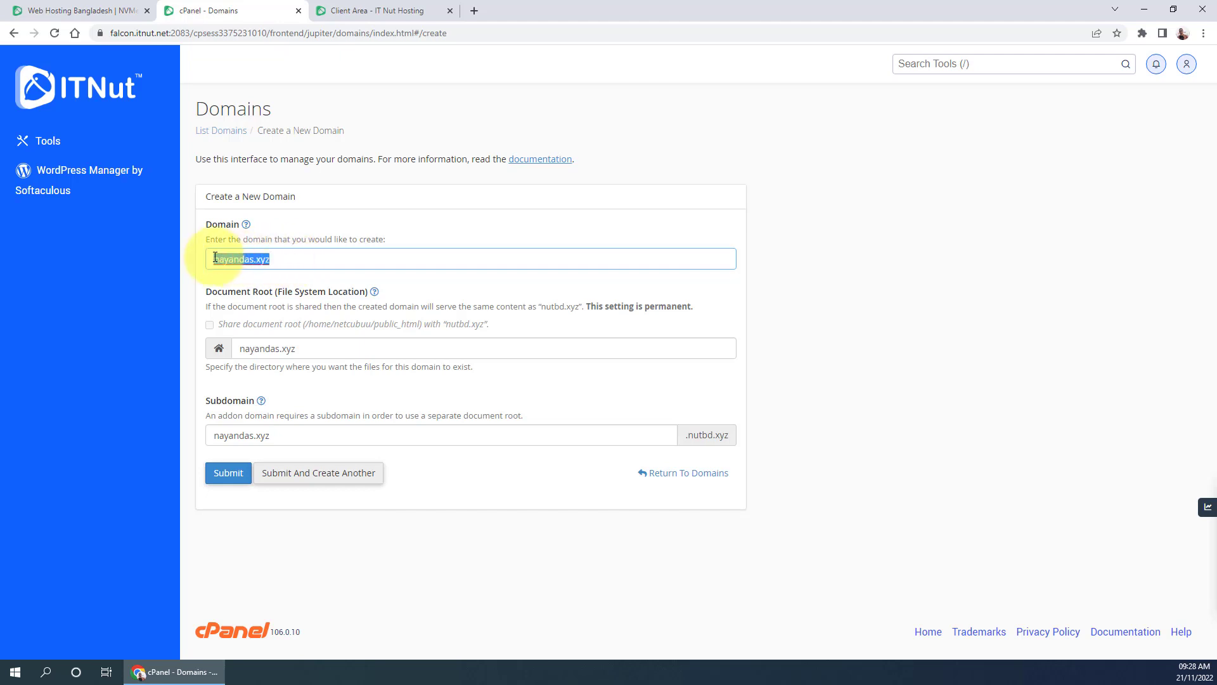
left_click(284, 257)
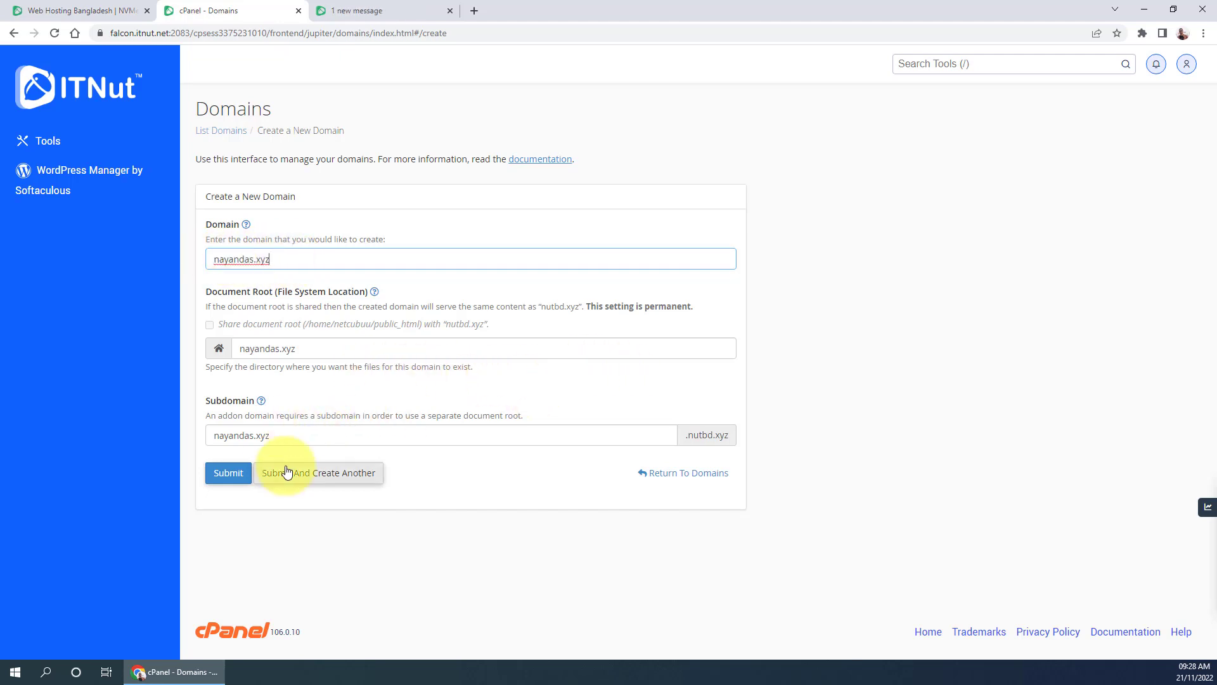
left_click_drag(347, 348, 242, 348)
left_click(329, 348)
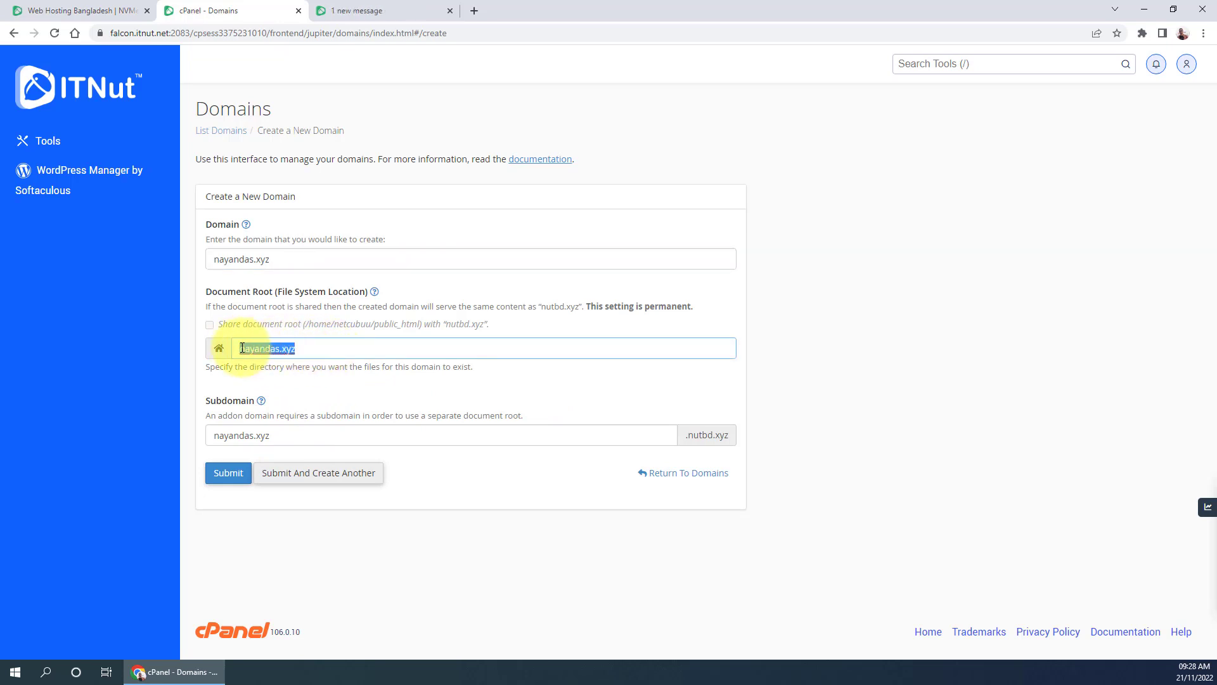
left_click(329, 348)
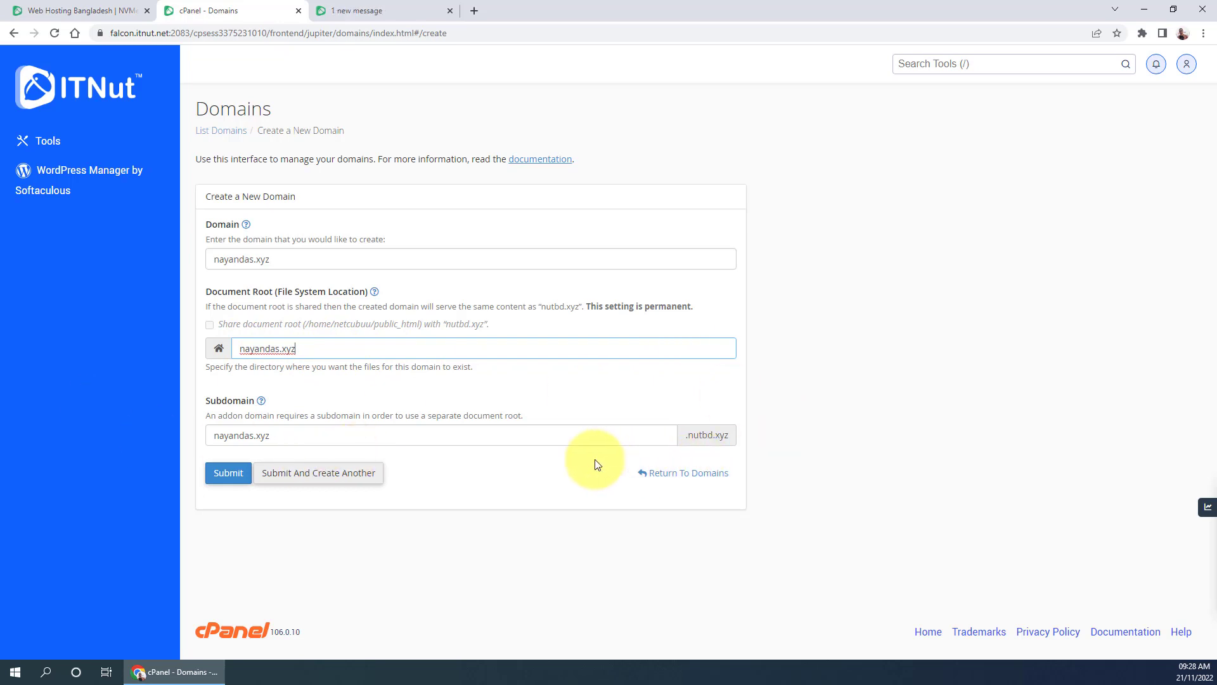
left_click(228, 474)
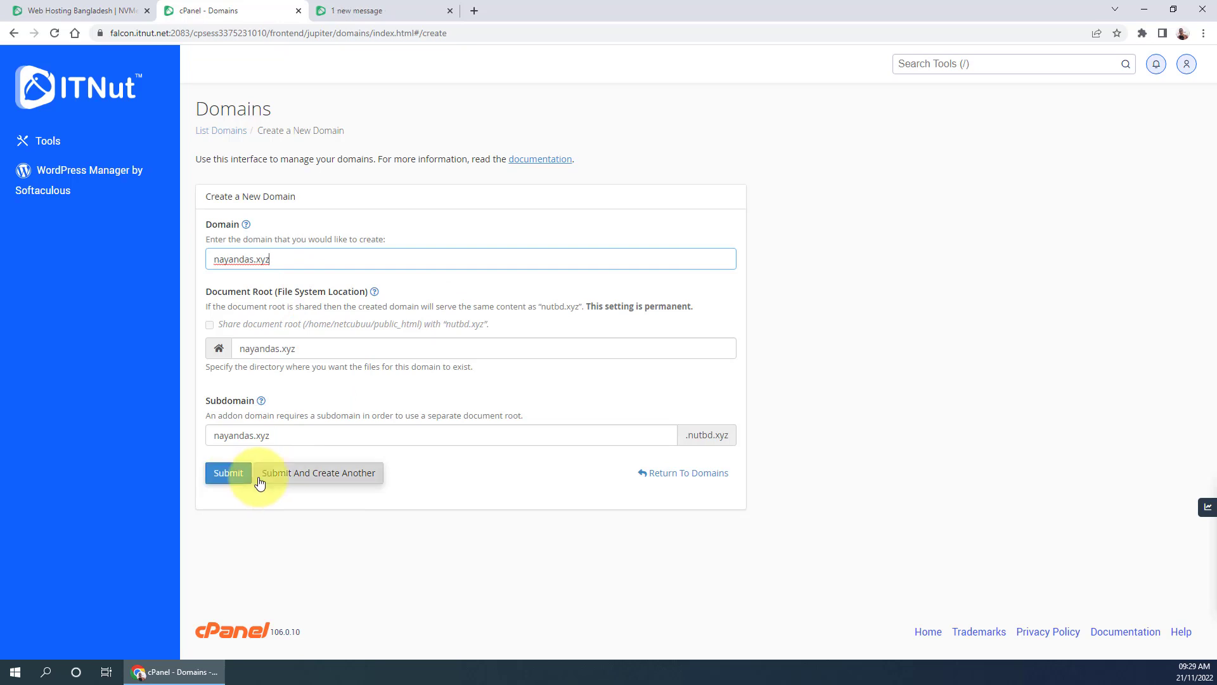
left_click(229, 481)
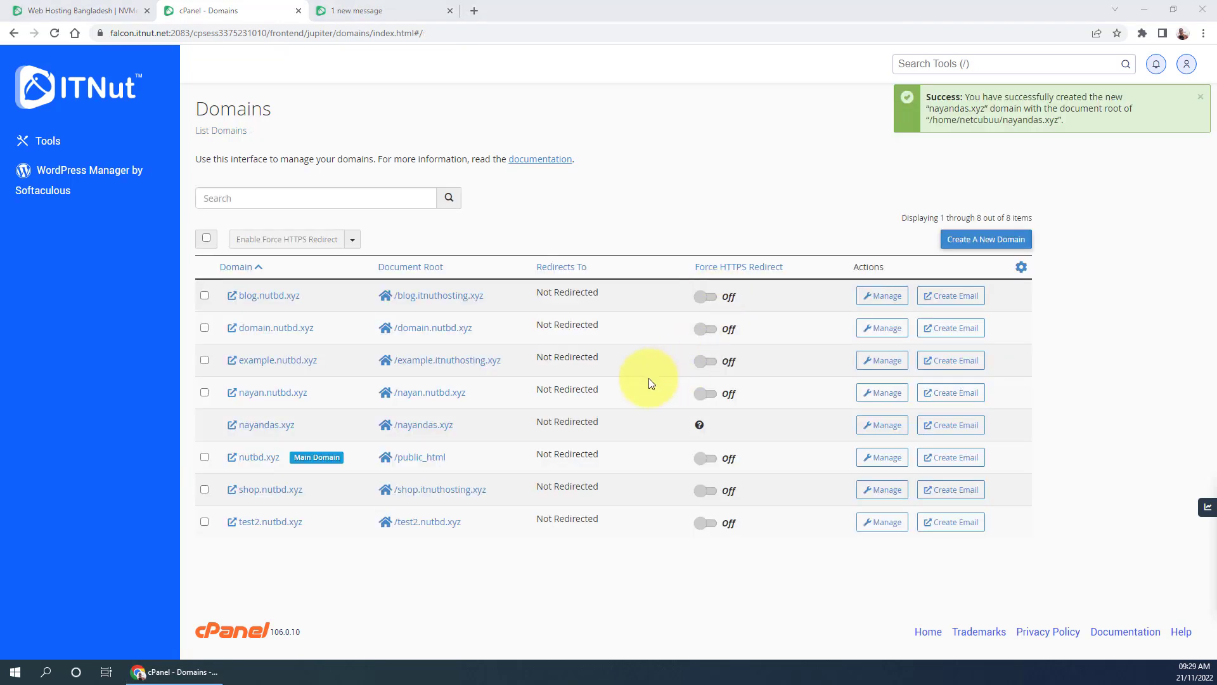
View the management page of the new nayandas.xyz domain and return to the domain list
left_click_drag(966, 100, 1084, 127)
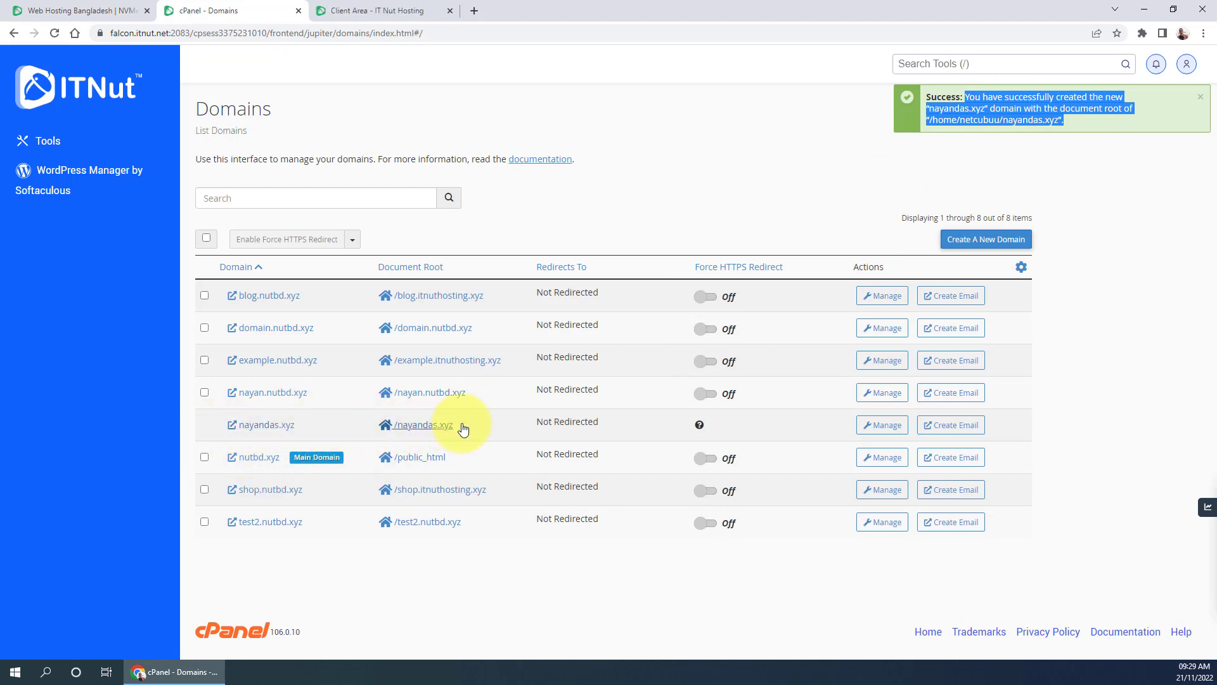
left_click(894, 432)
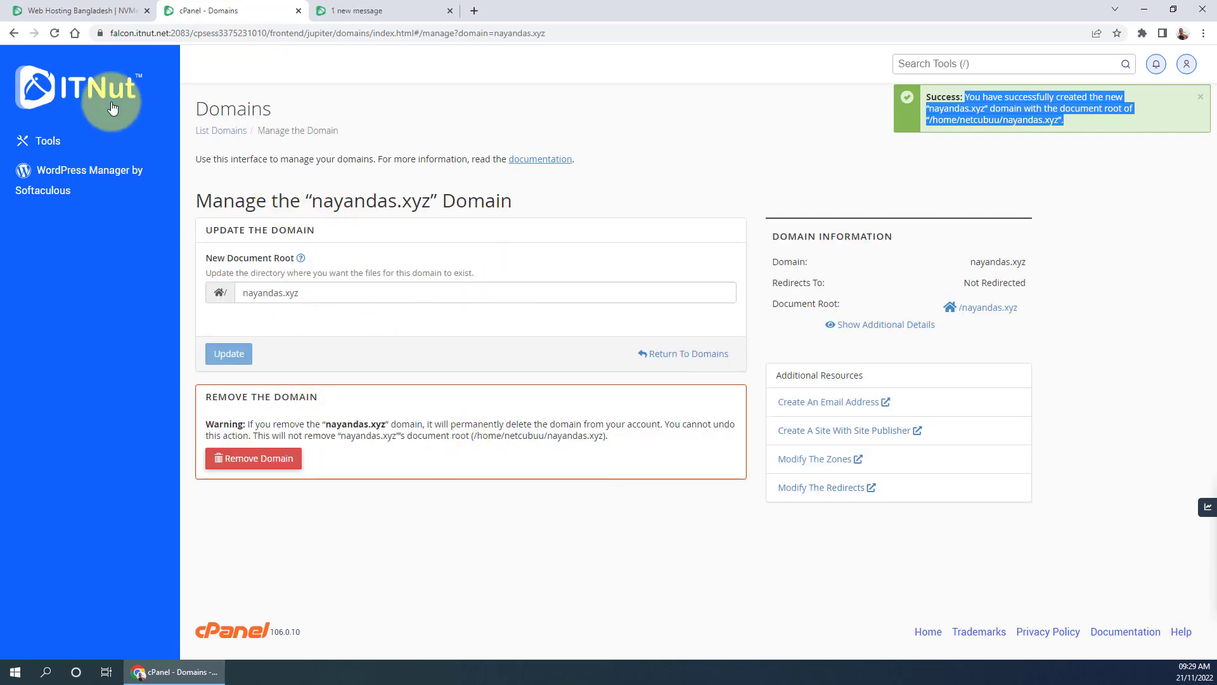
left_click(14, 33)
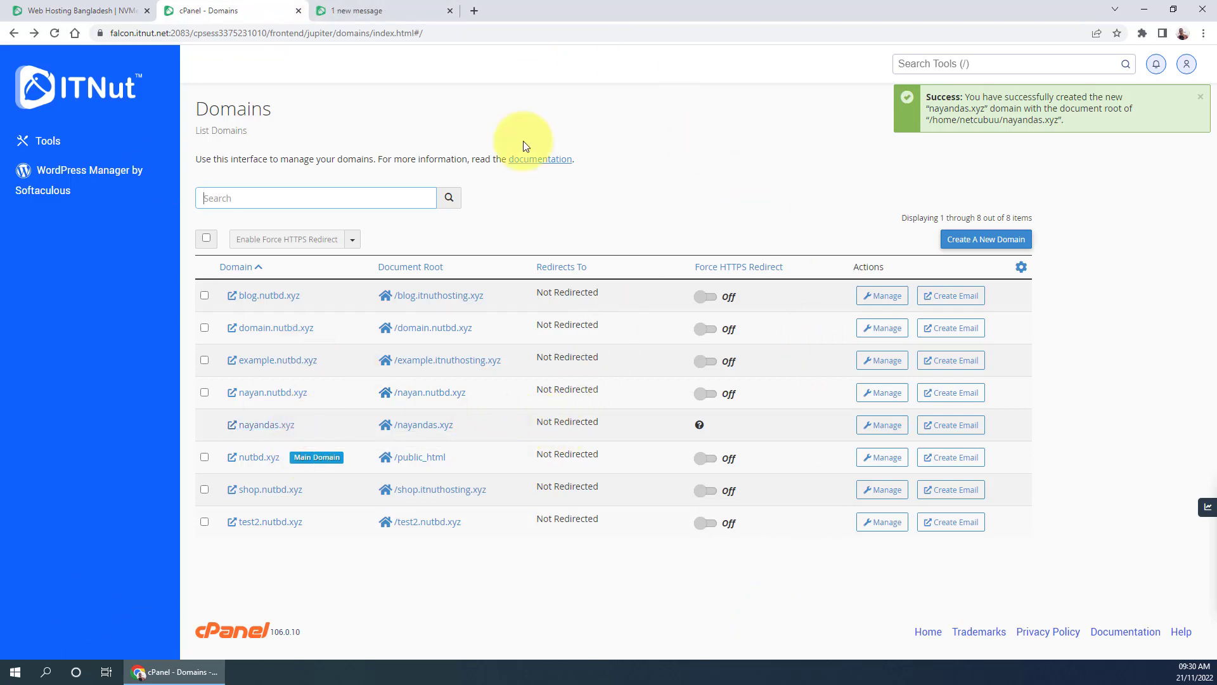
Switch to the IT Nut Hosting client area and open the nameserver settings of nayandas.xyz
left_click(408, 7)
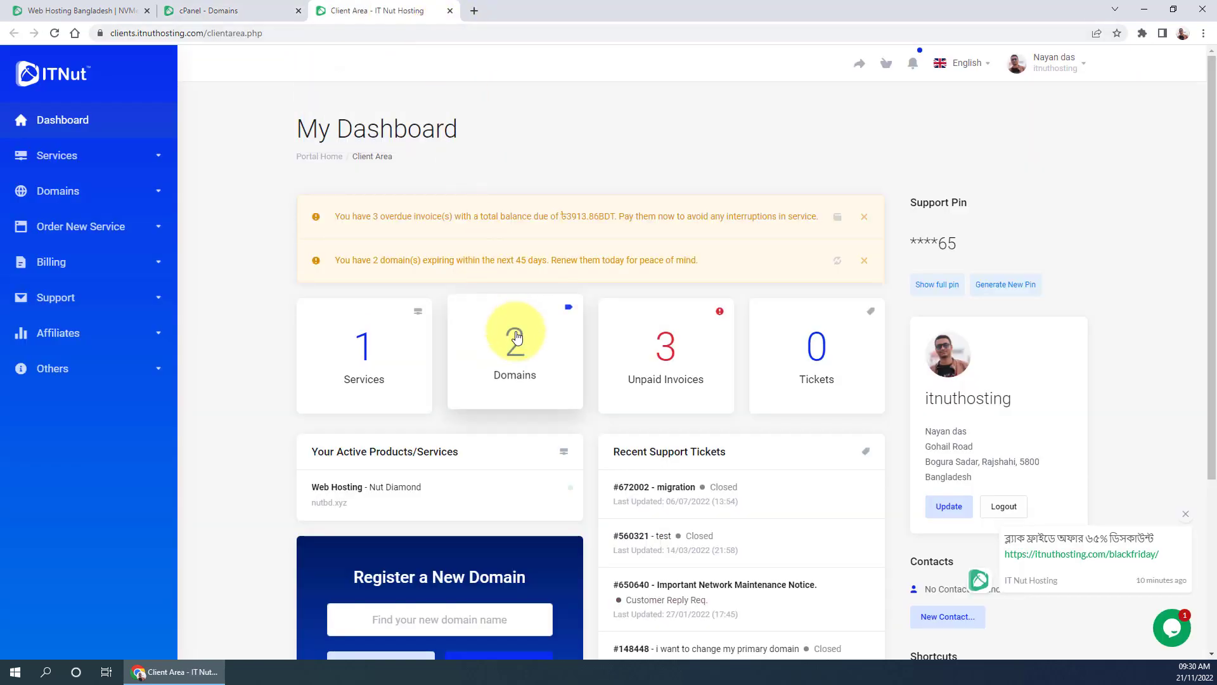
left_click(527, 362)
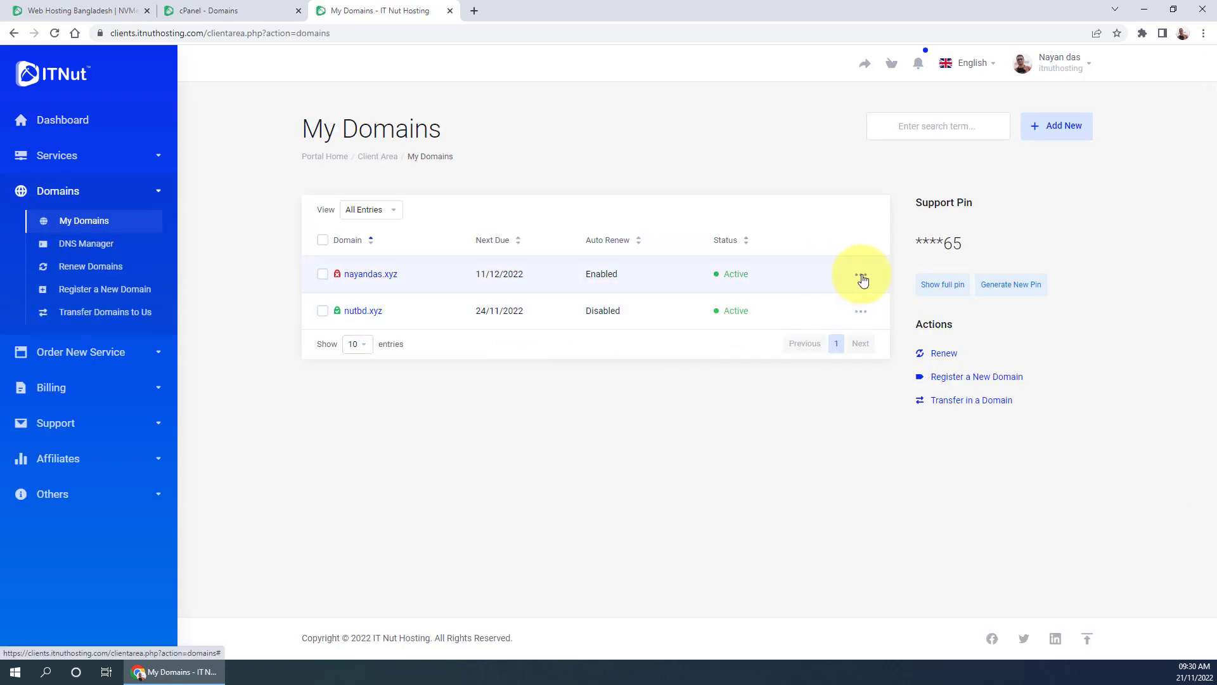
left_click(862, 277)
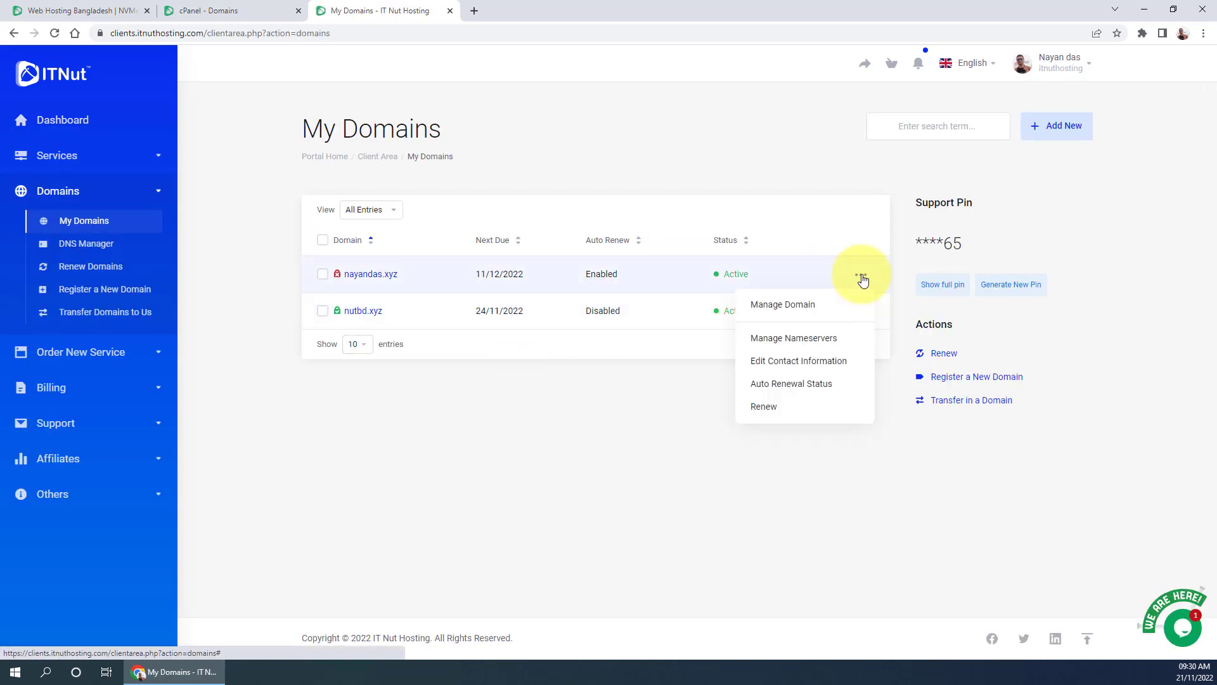
left_click(805, 305)
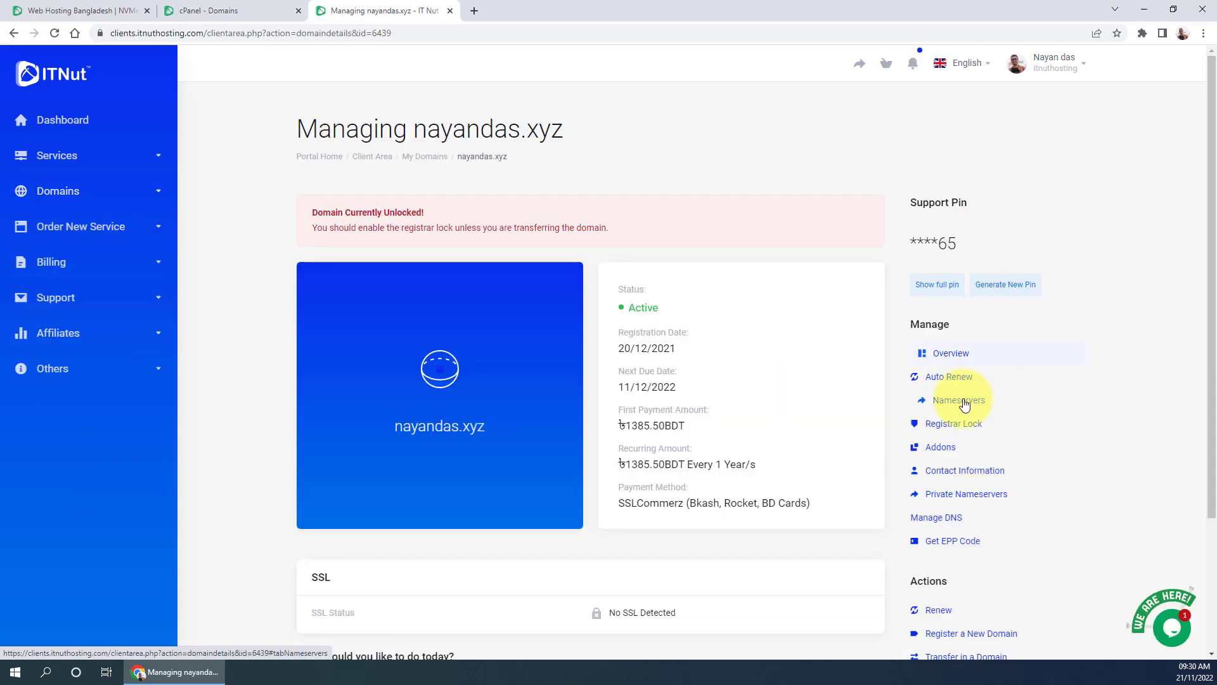
left_click(963, 402)
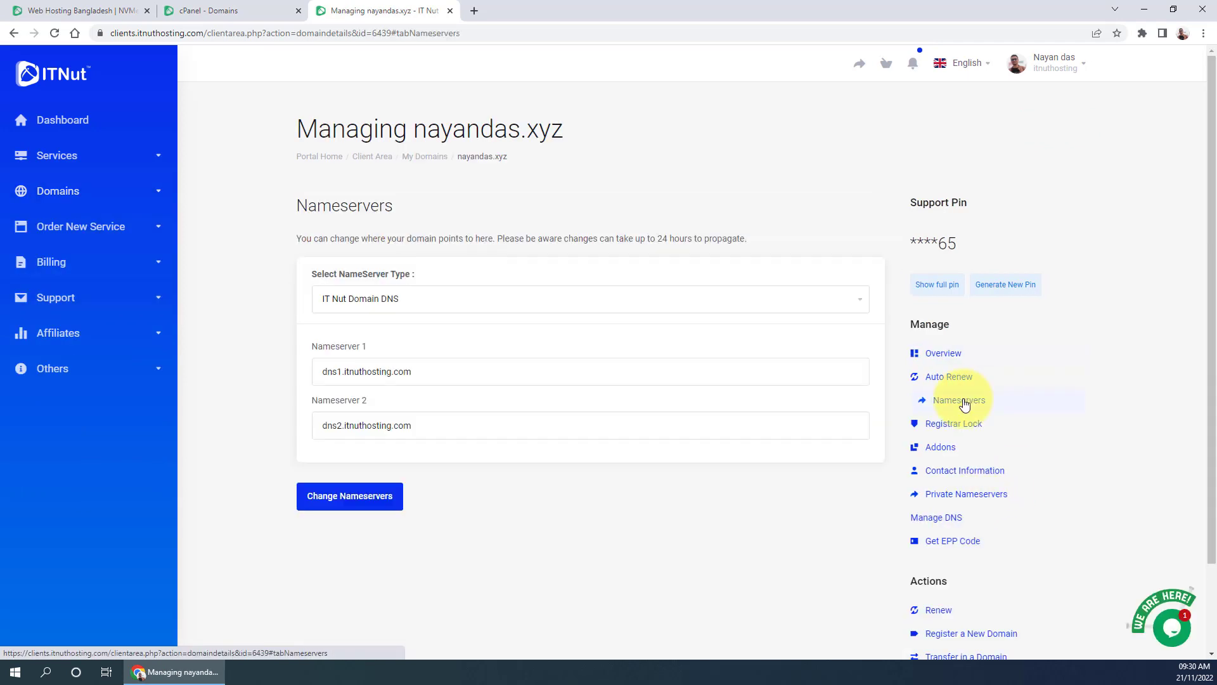
Select cPanel Hosting NS as the nameserver type, filling in ns1.itnuthosting.com and ns2.itnuthosting.com as the two nameservers
left_click(422, 299)
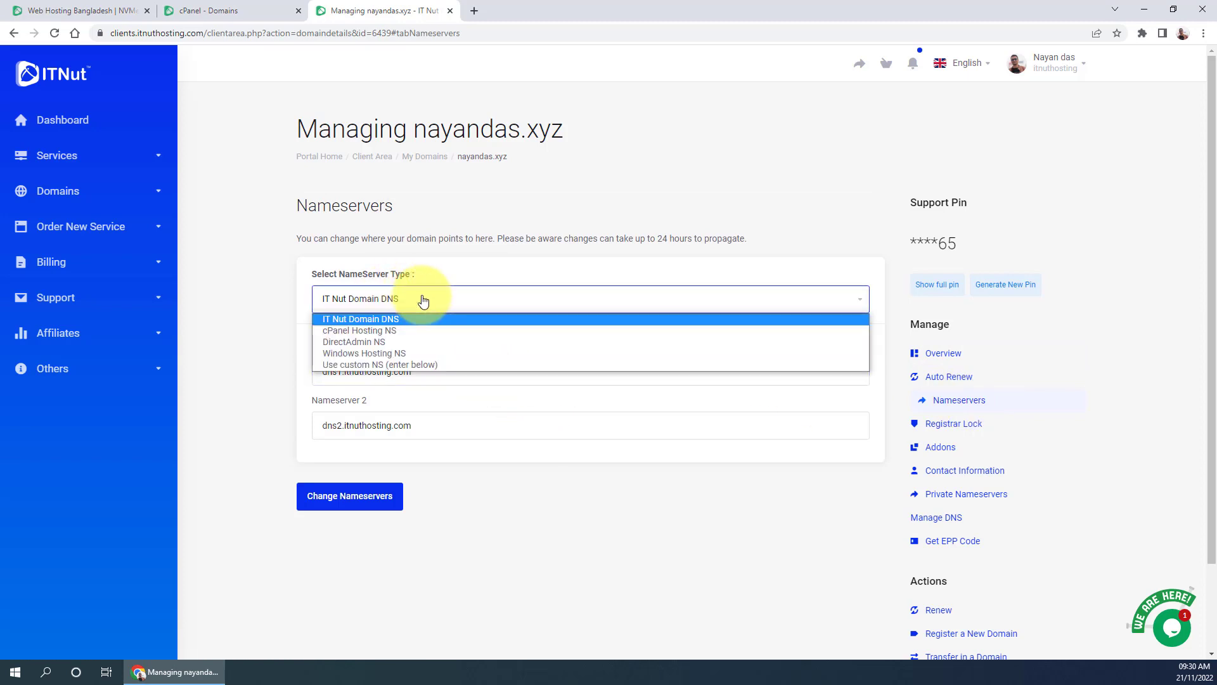
left_click(365, 330)
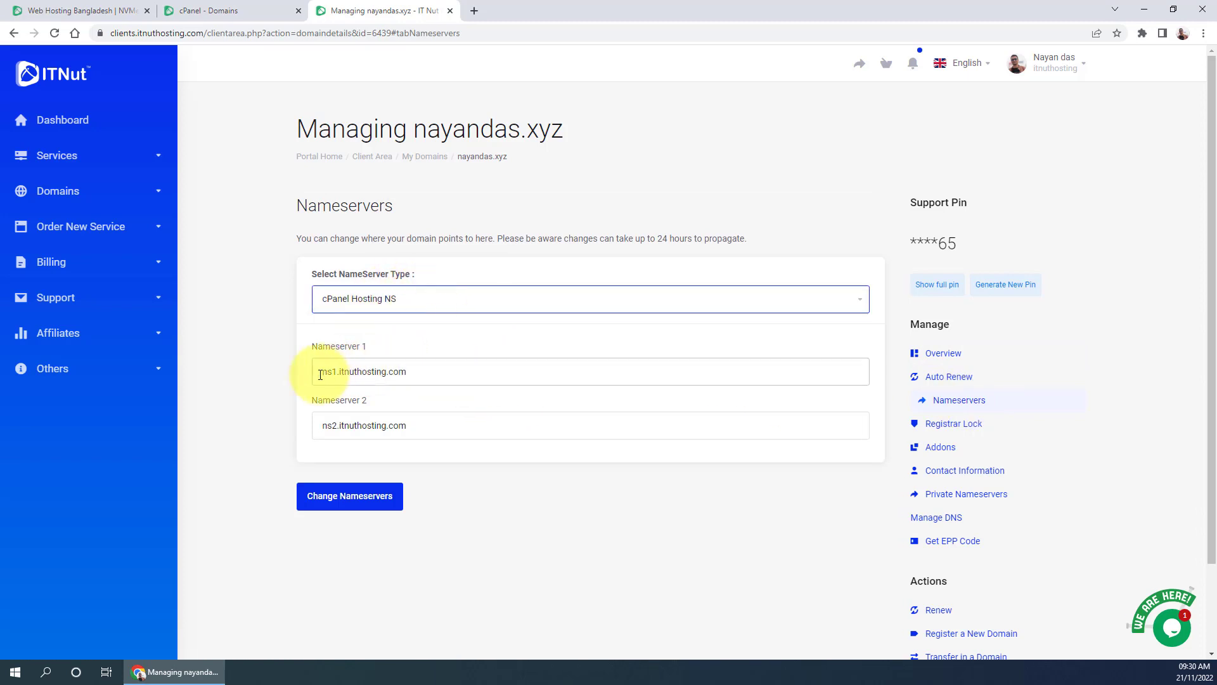
left_click_drag(320, 375, 443, 372)
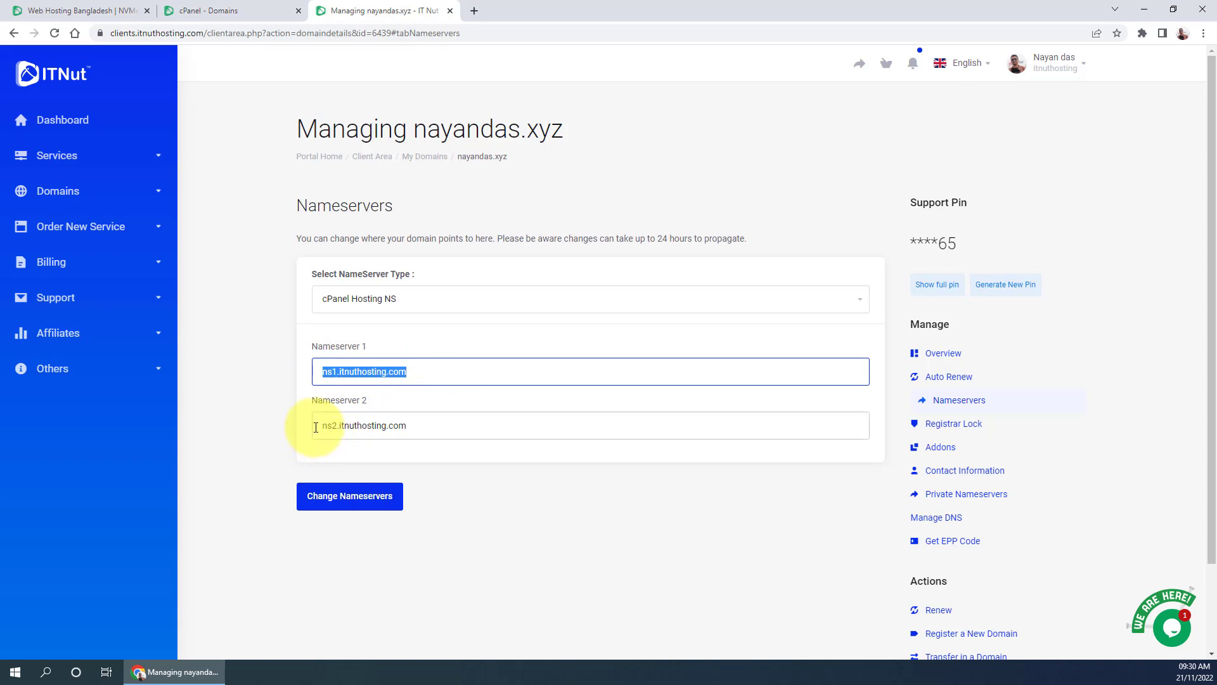
left_click_drag(315, 427, 467, 427)
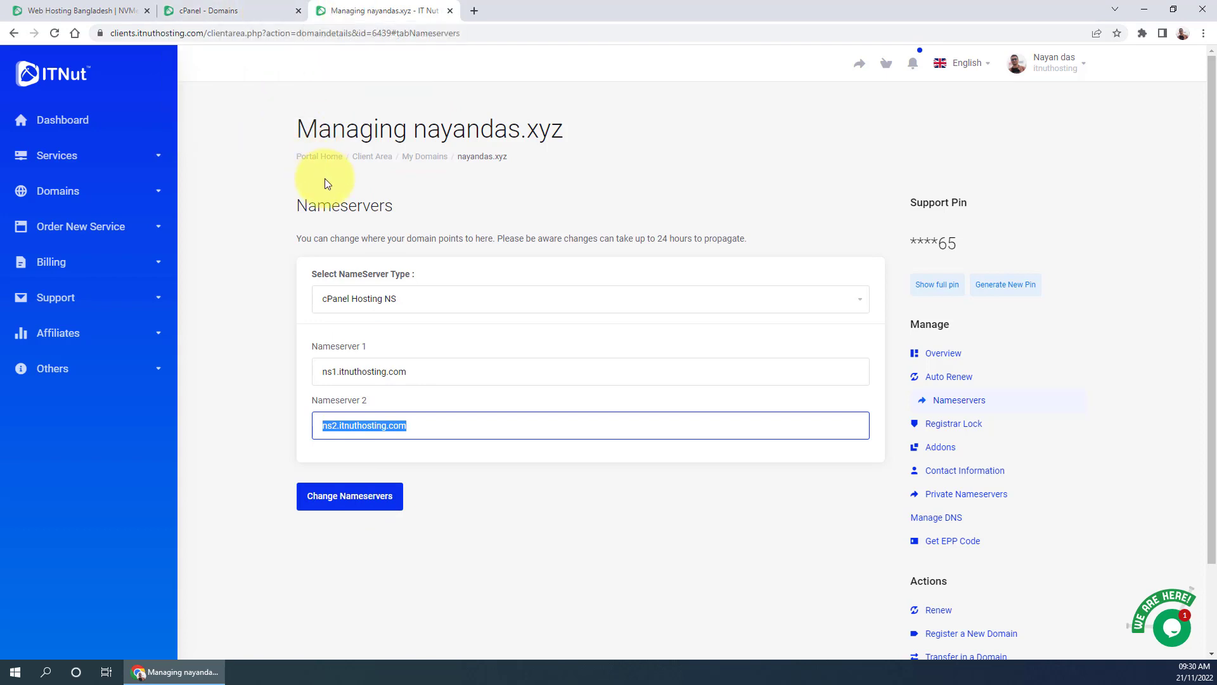
Return to cPanel and open the nayandas.xyz folder in File Manager to view the site's files
left_click(238, 10)
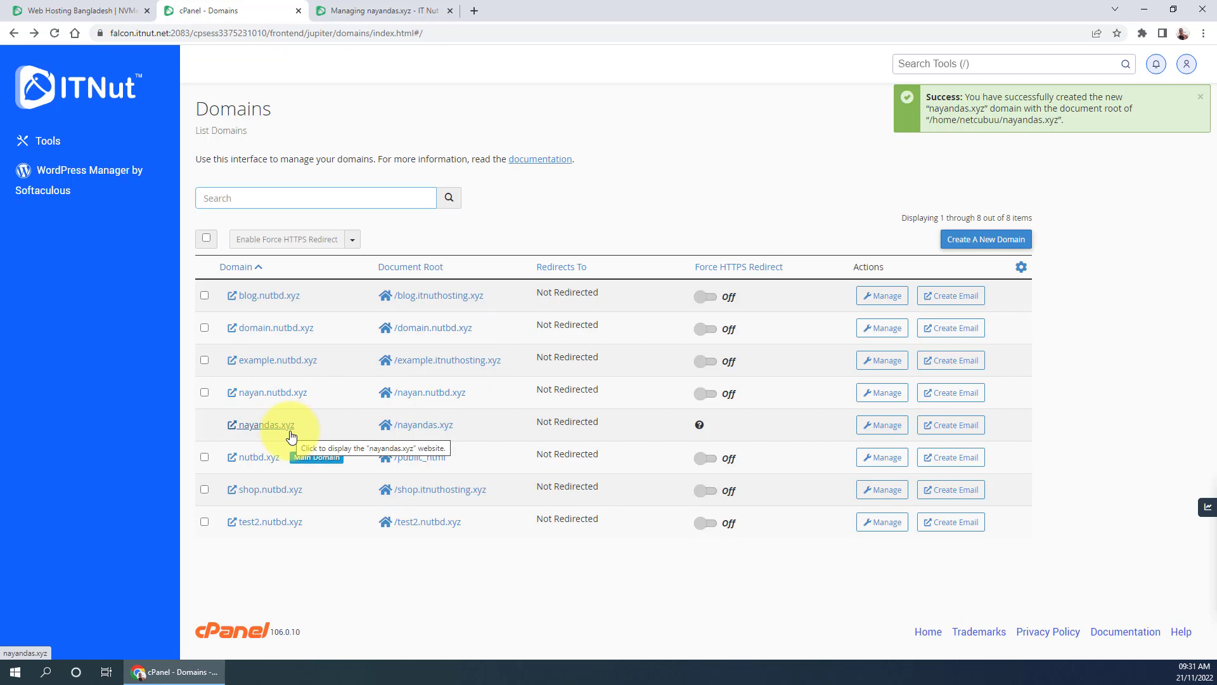
left_click(57, 93)
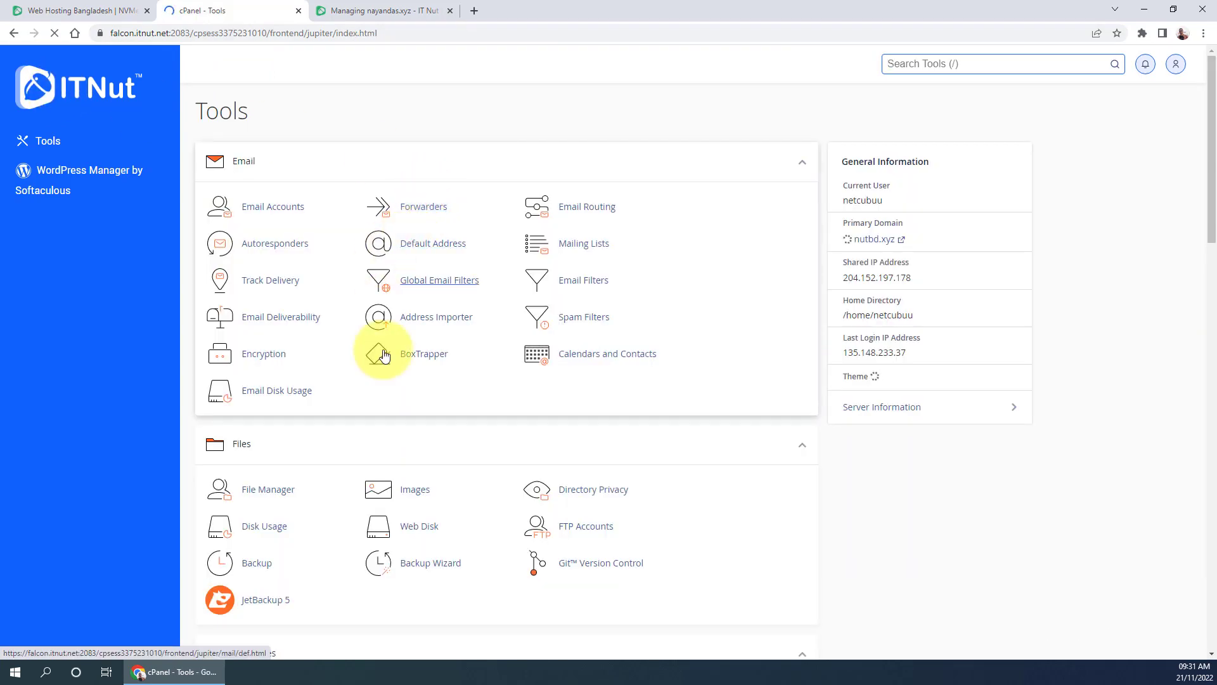
left_click(277, 491)
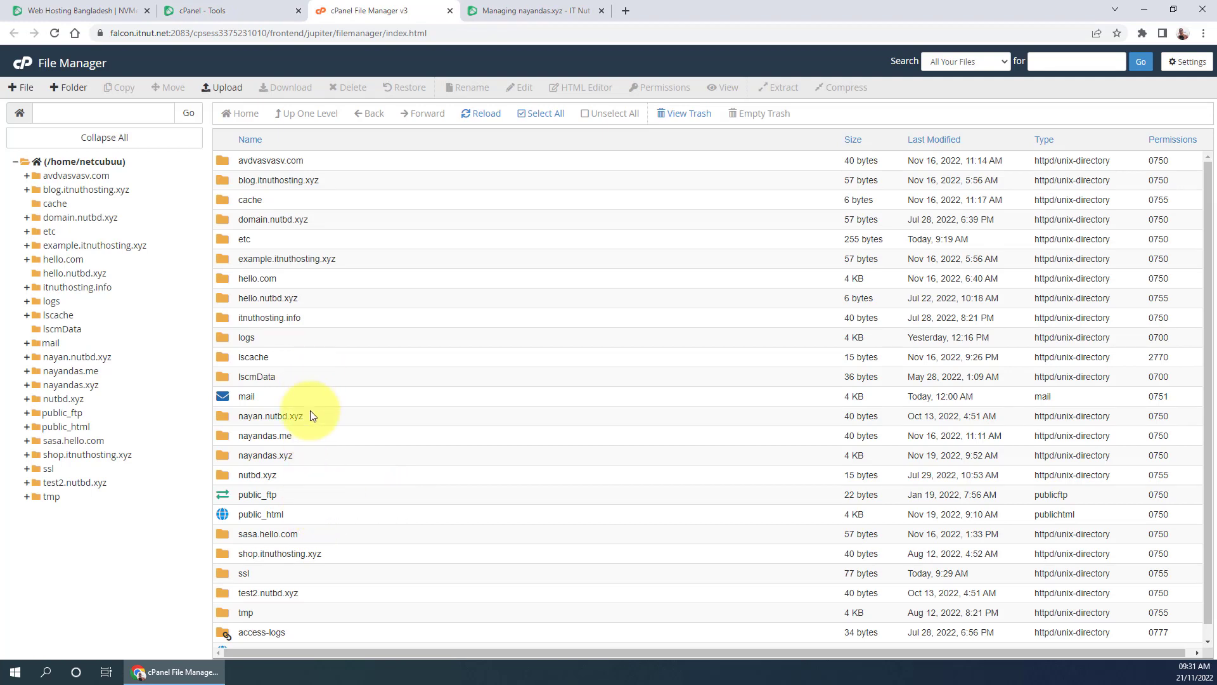
left_click(308, 457)
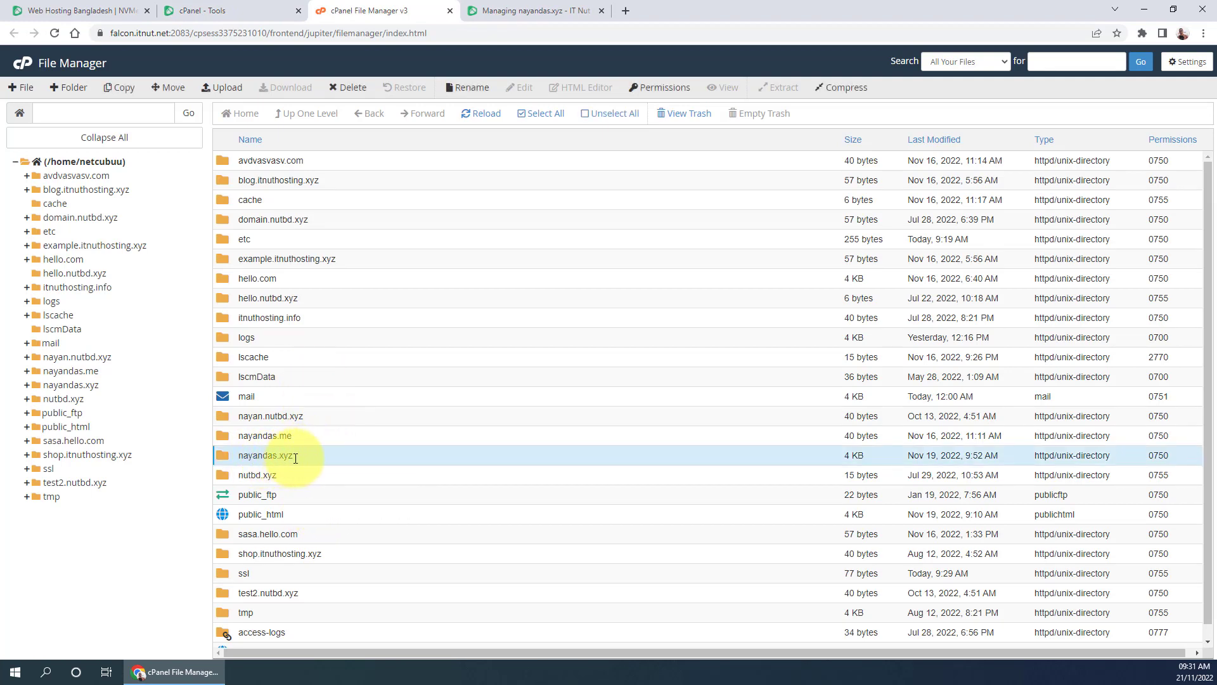
double_click(357, 460)
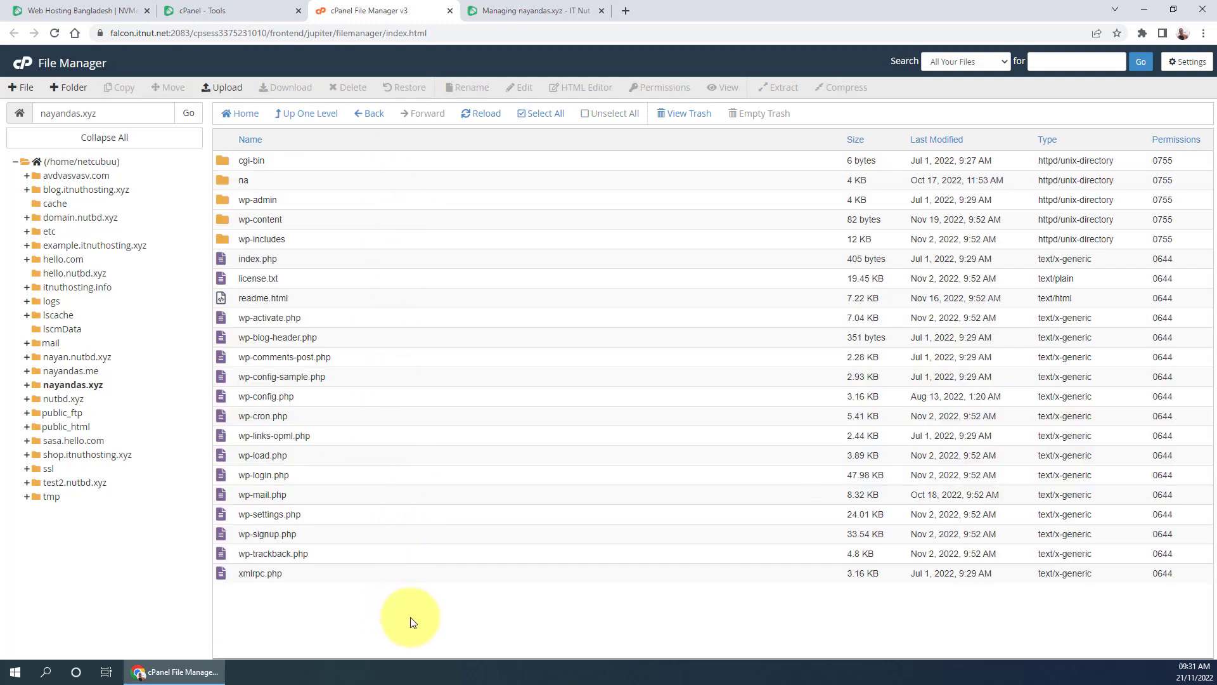
left_click_drag(413, 619, 328, 317)
left_click(408, 634)
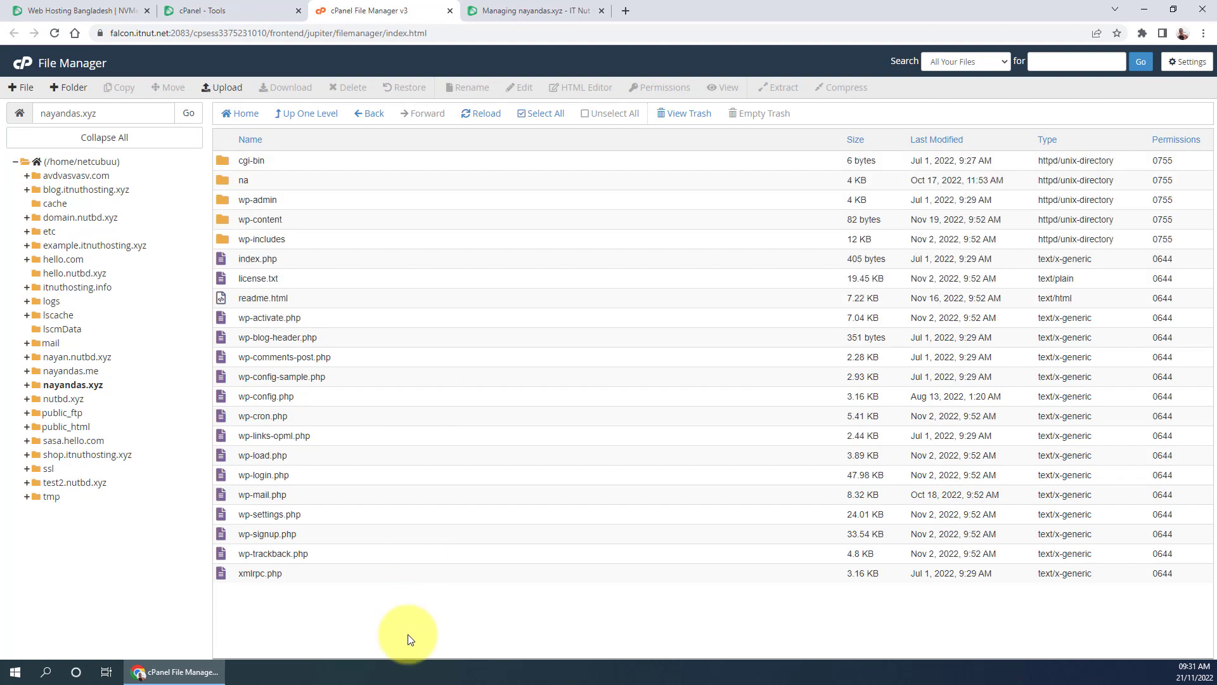